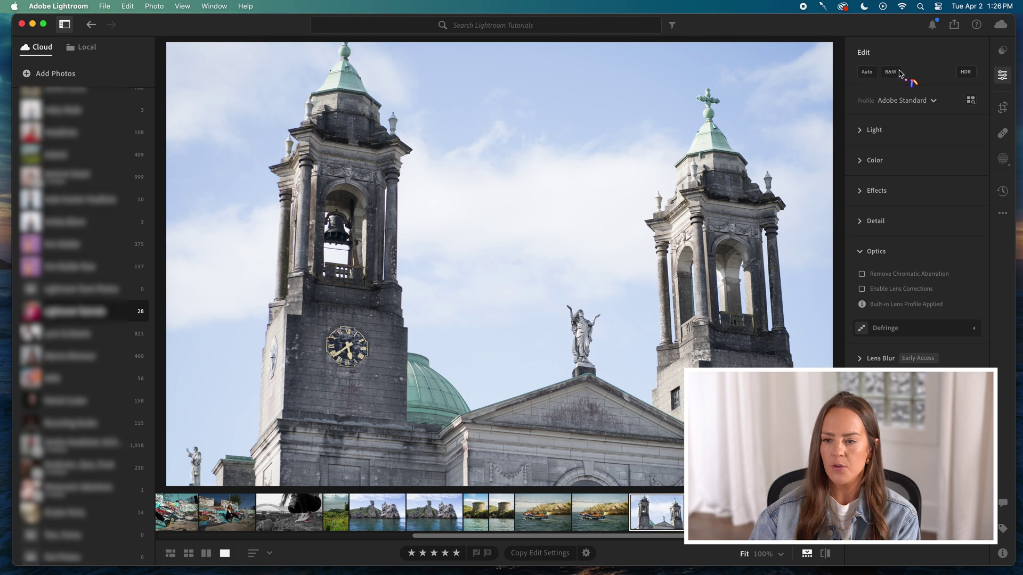
Apply Auto adjustments to the church photo and browse the Light, Effects and Detail settings
left_click(867, 72)
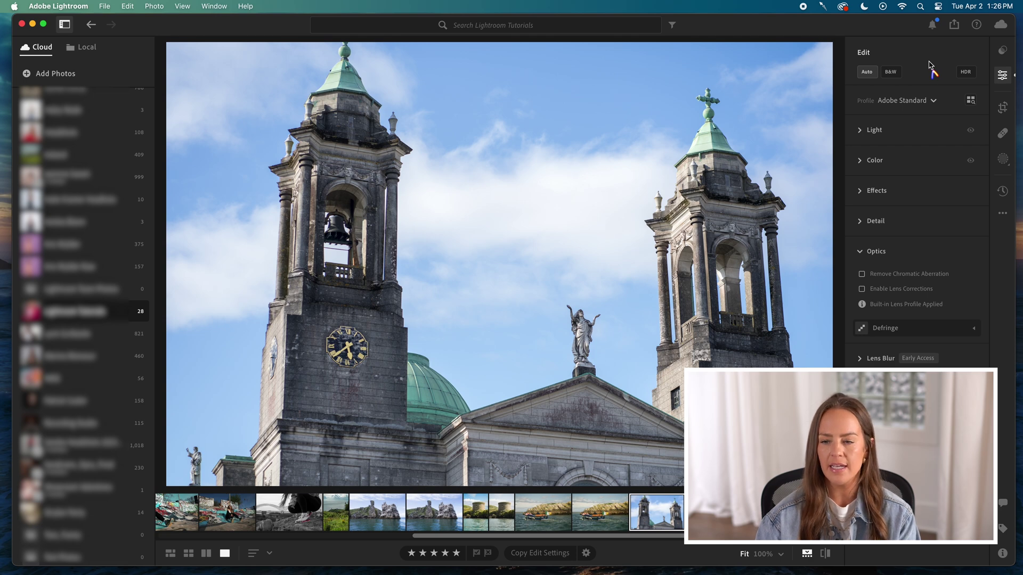
left_click(862, 131)
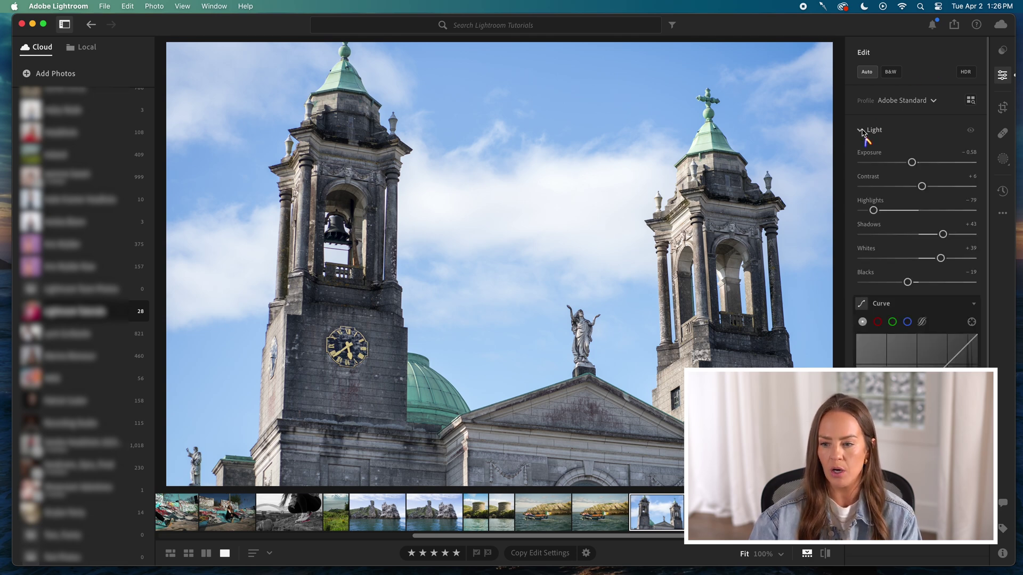
left_click(862, 131)
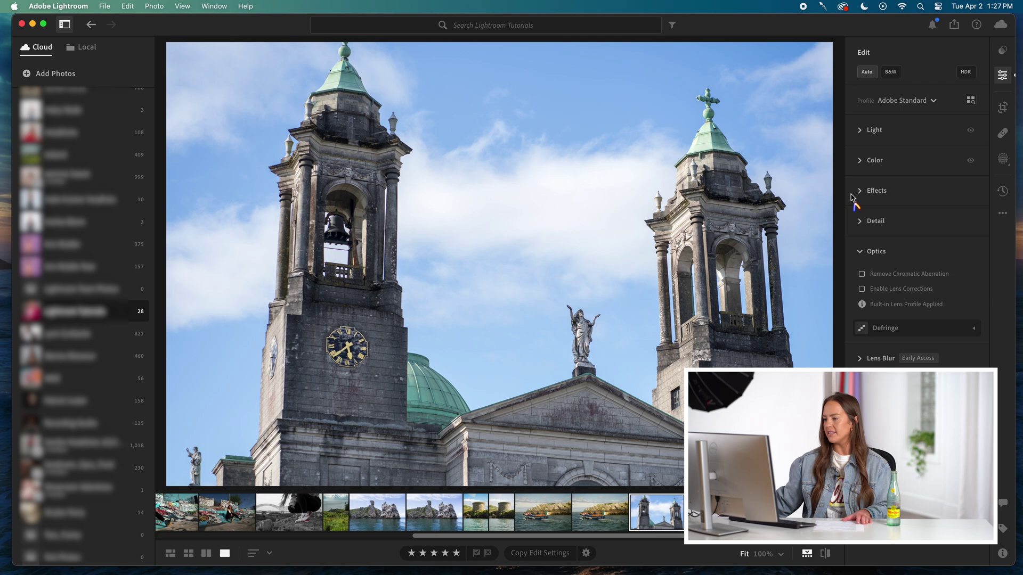
left_click(861, 192)
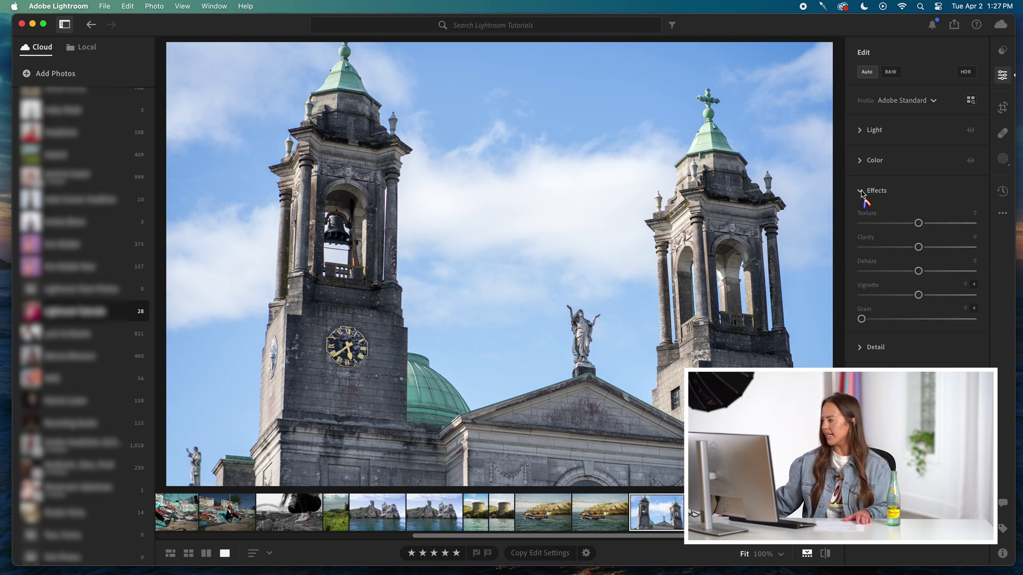
left_click(860, 191)
left_click(859, 221)
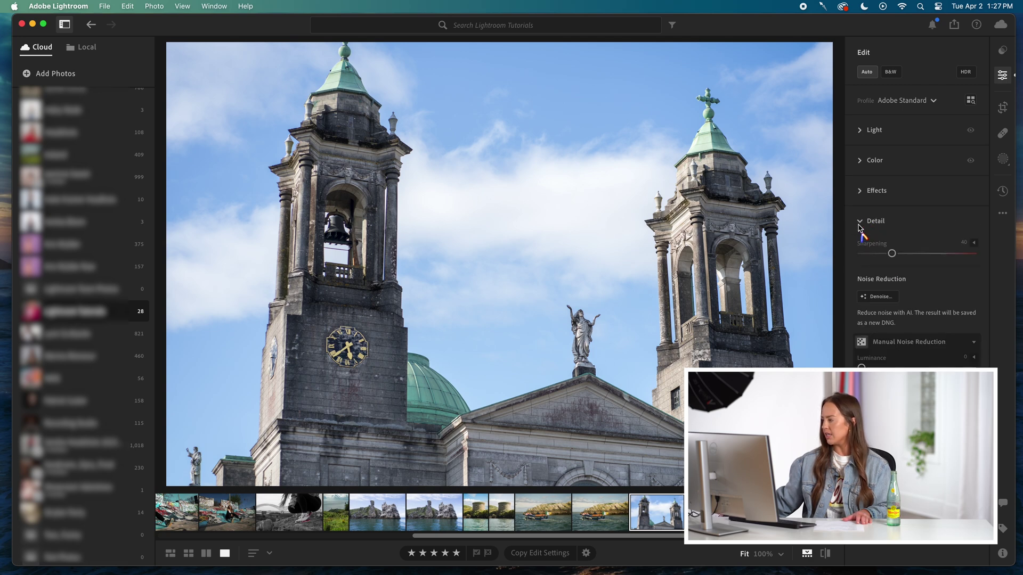
left_click(859, 222)
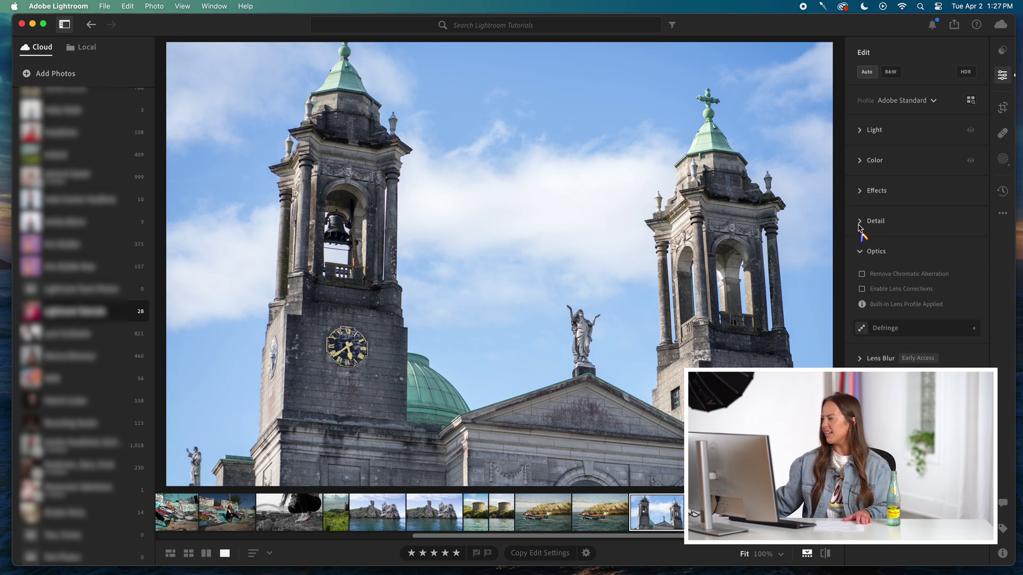
left_click(859, 132)
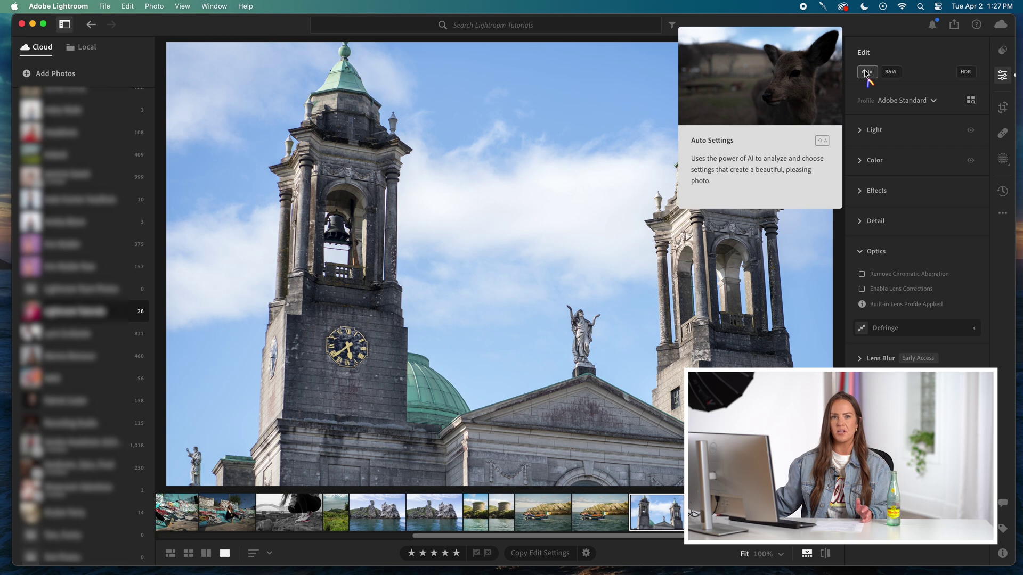
Remove the Auto adjustments, preview black and white, restore colour, and bring up the HDR introduction
left_click(866, 72)
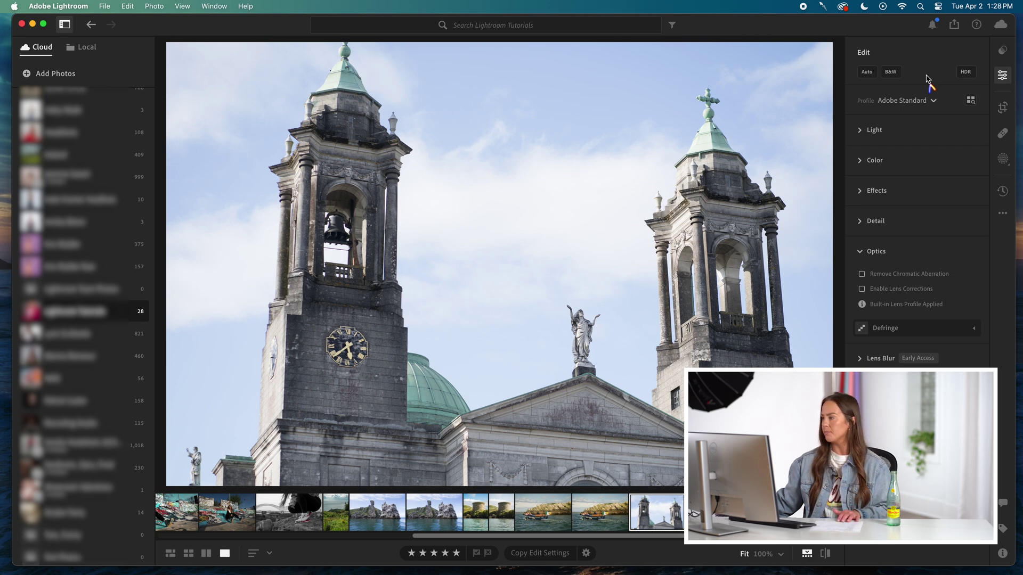
left_click(890, 71)
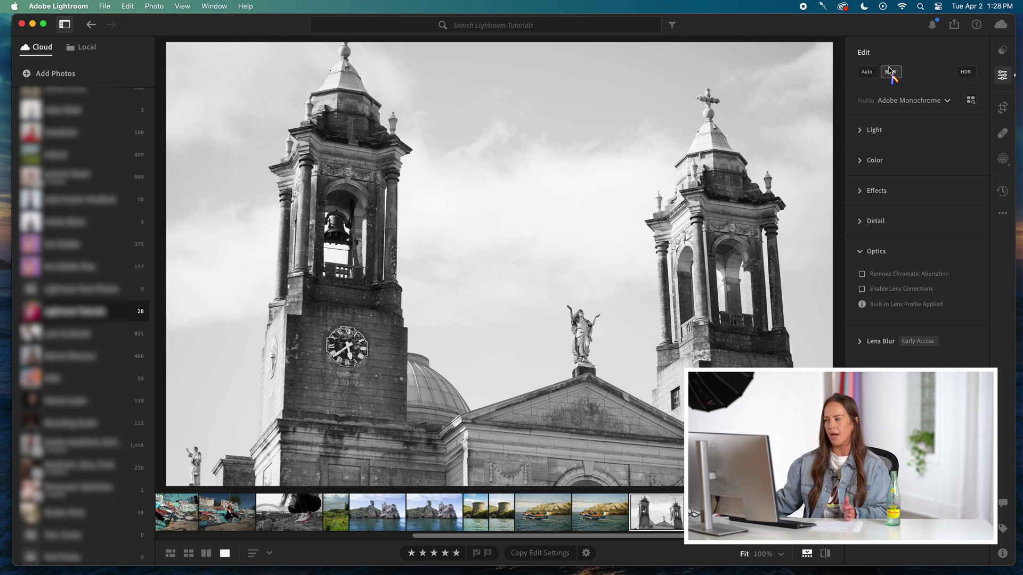
left_click(889, 71)
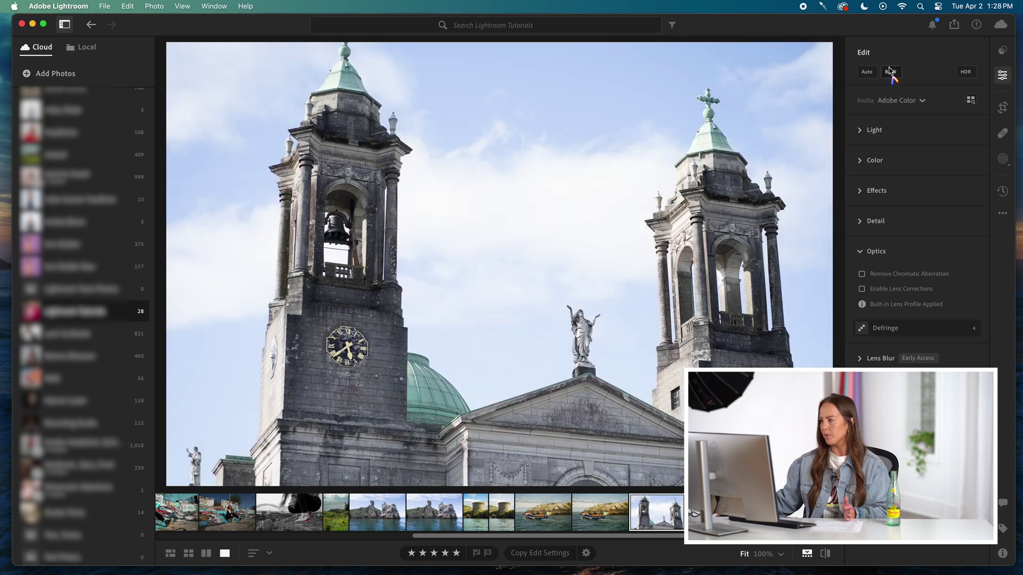
left_click(965, 72)
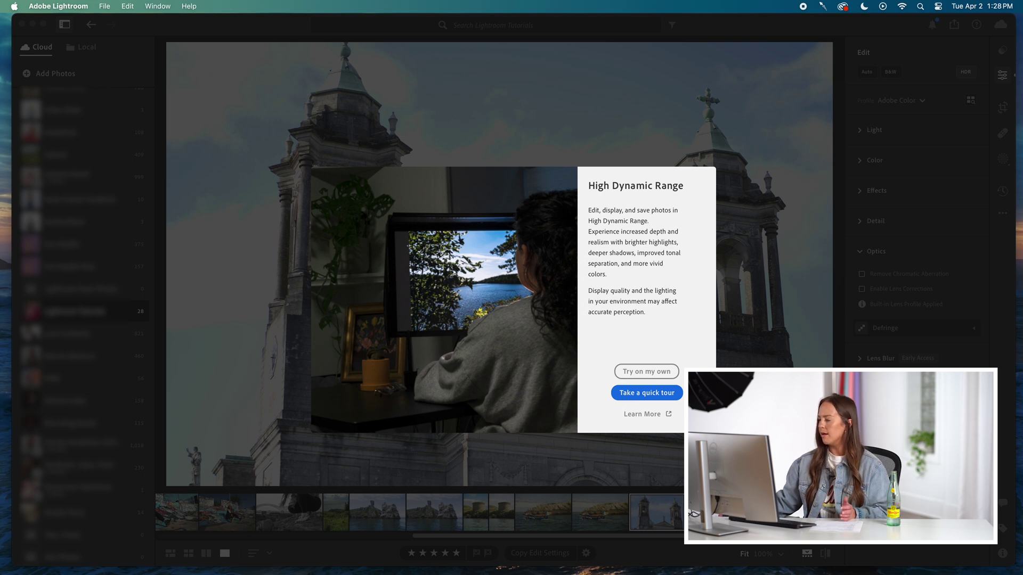
left_click(754, 91)
left_click(968, 77)
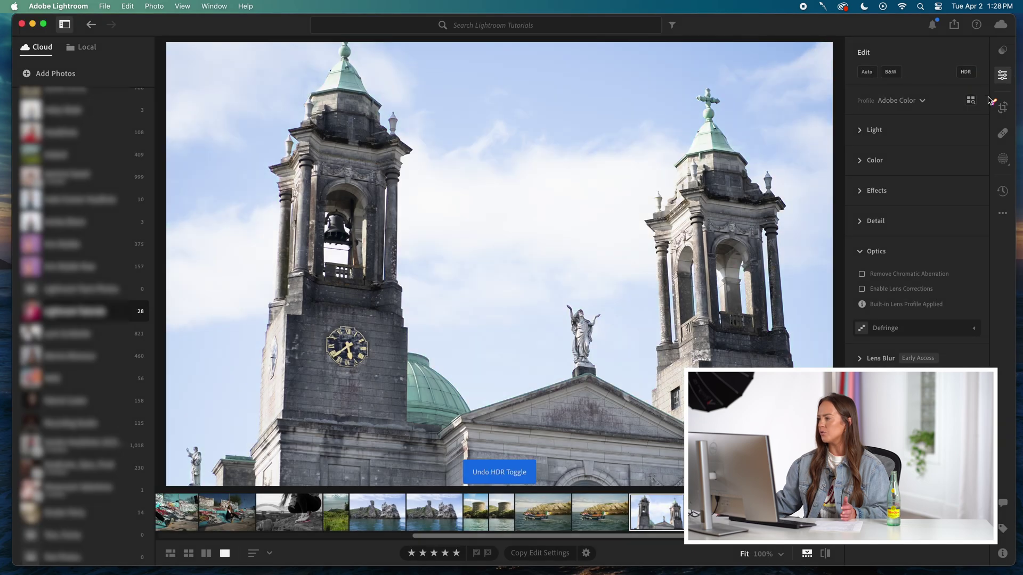
left_click(966, 76)
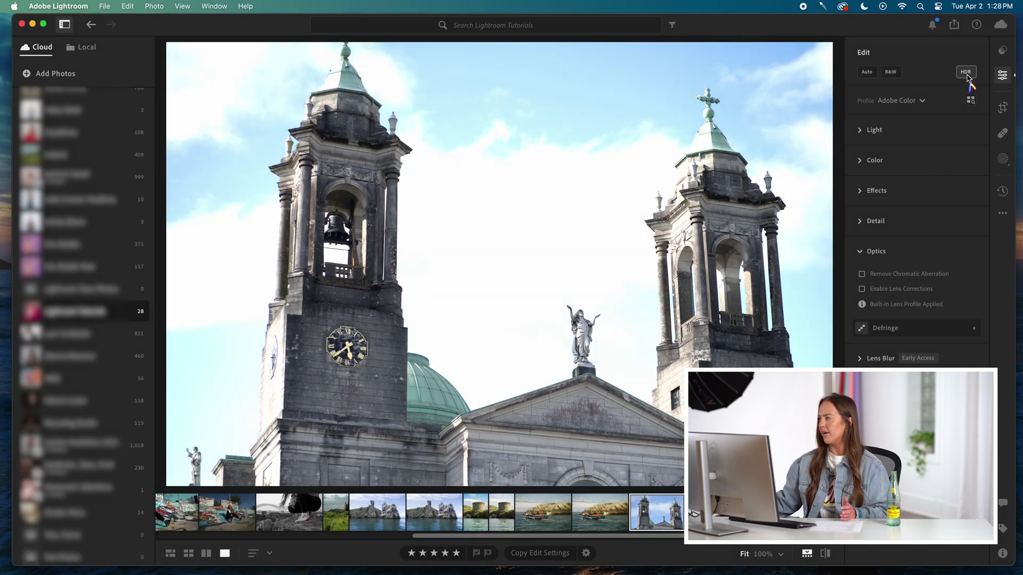
left_click(967, 77)
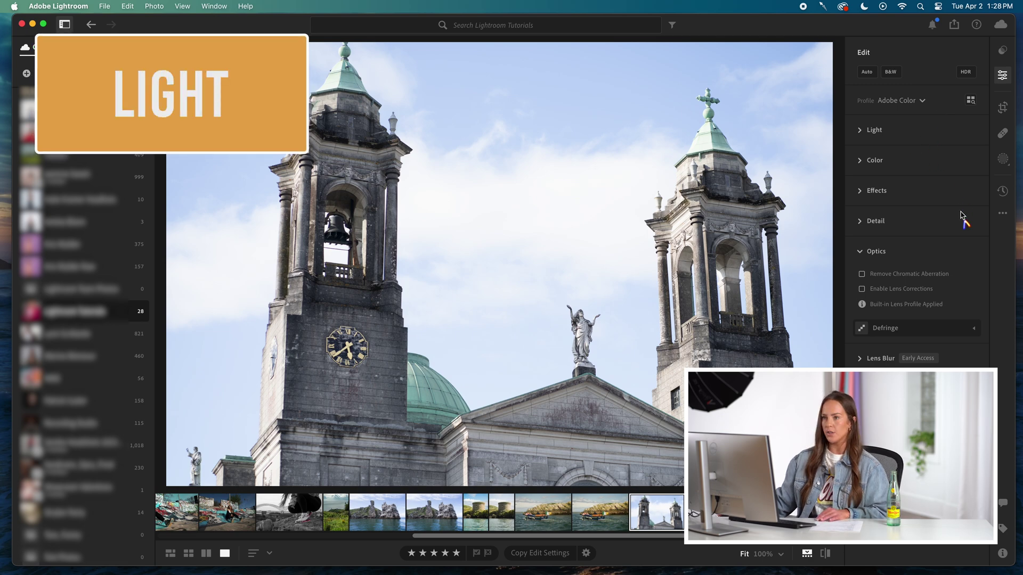
left_click(869, 131)
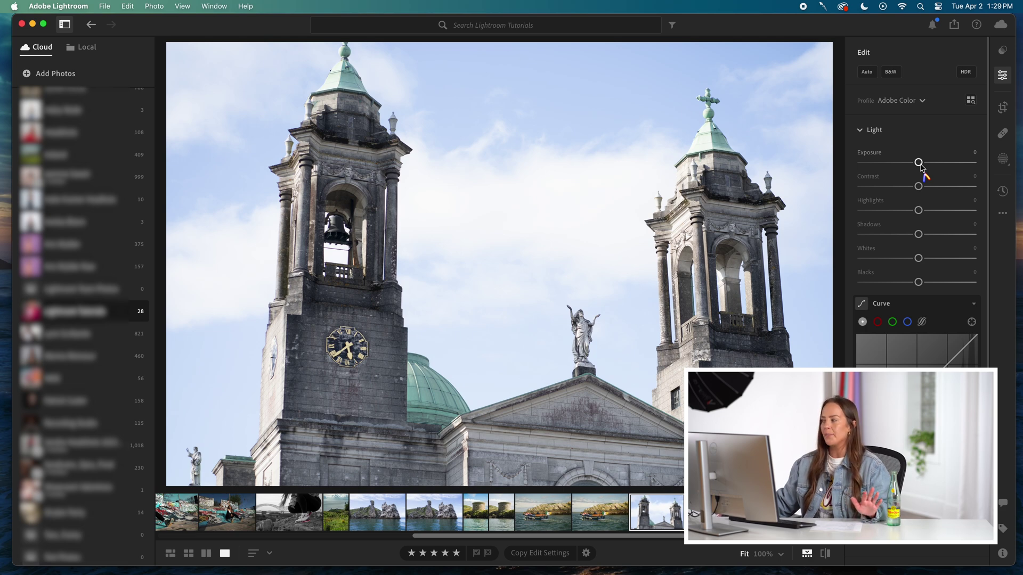
Raise the church photo's Exposure from 0 to about +1.21
left_click_drag(920, 164, 936, 162)
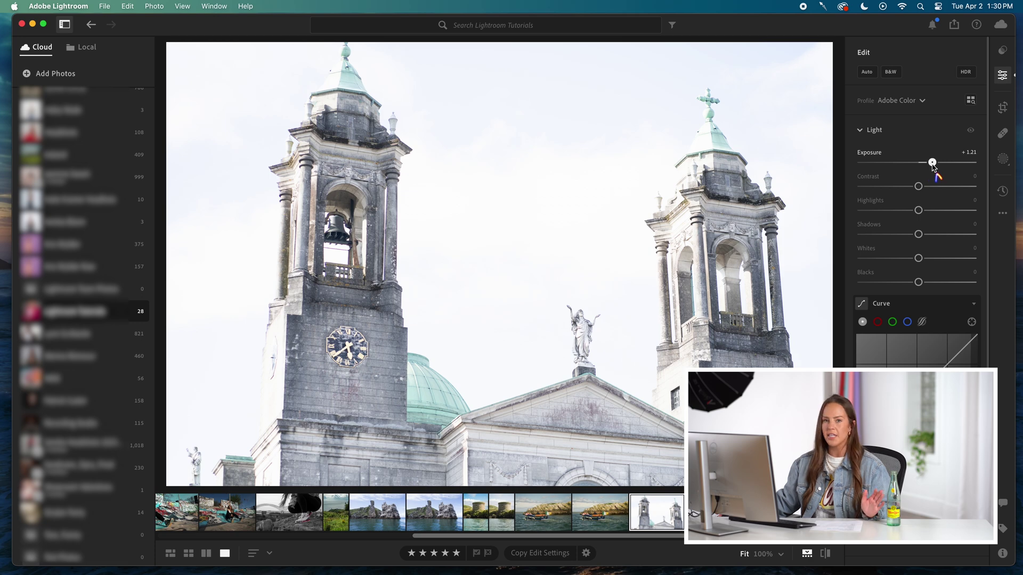
Sweep Exposure between +5.00 and -5.00, leave it near -0.01, and raise Contrast to +71
left_click_drag(932, 163, 922, 169)
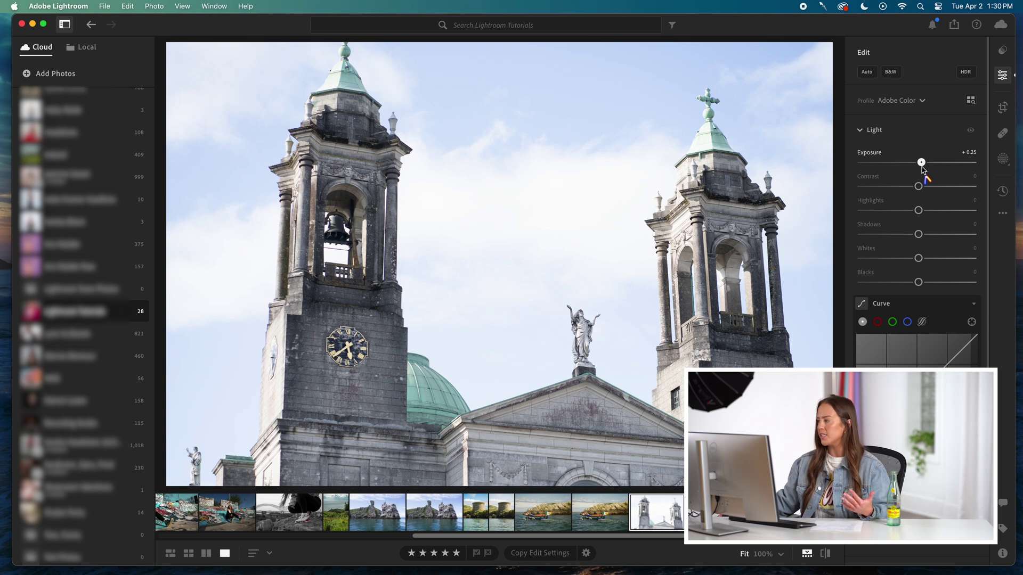
left_click_drag(924, 169, 921, 171)
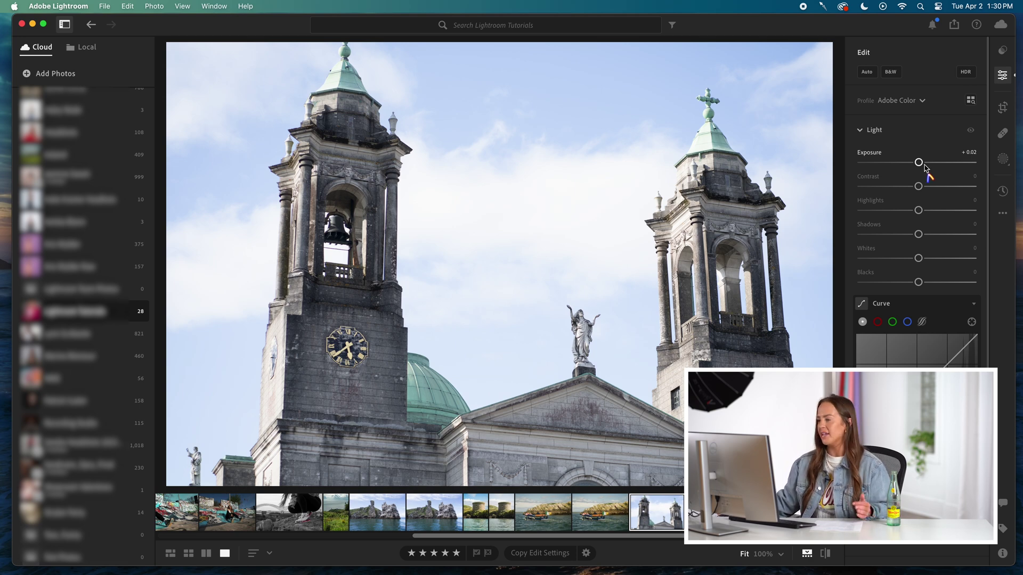
left_click_drag(918, 163, 998, 164)
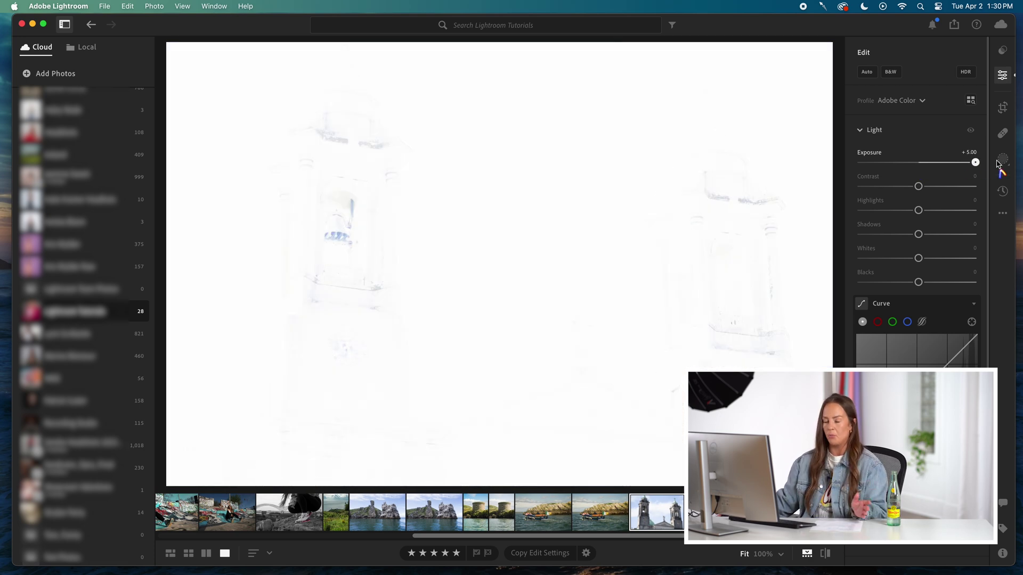
left_click_drag(998, 164, 918, 166)
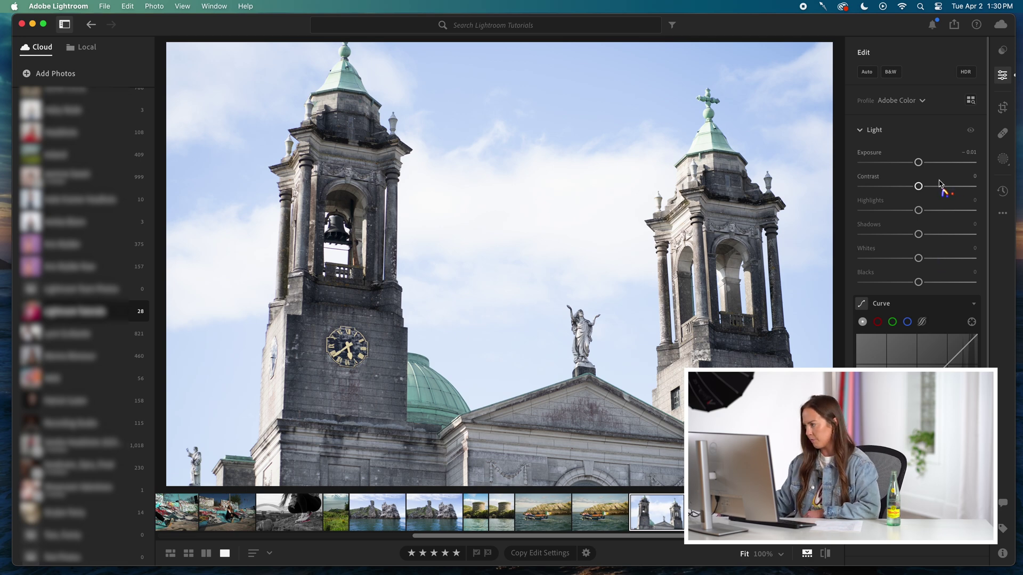
left_click_drag(919, 186, 983, 194)
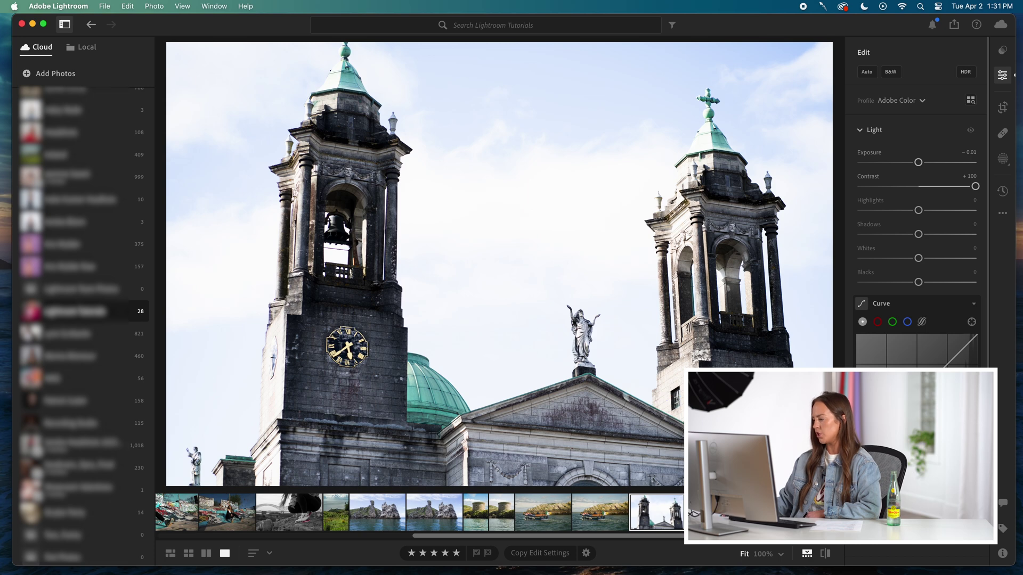
Pull Contrast down from +100 through -55 and -14, then settle it at +1
left_click_drag(976, 187, 915, 191)
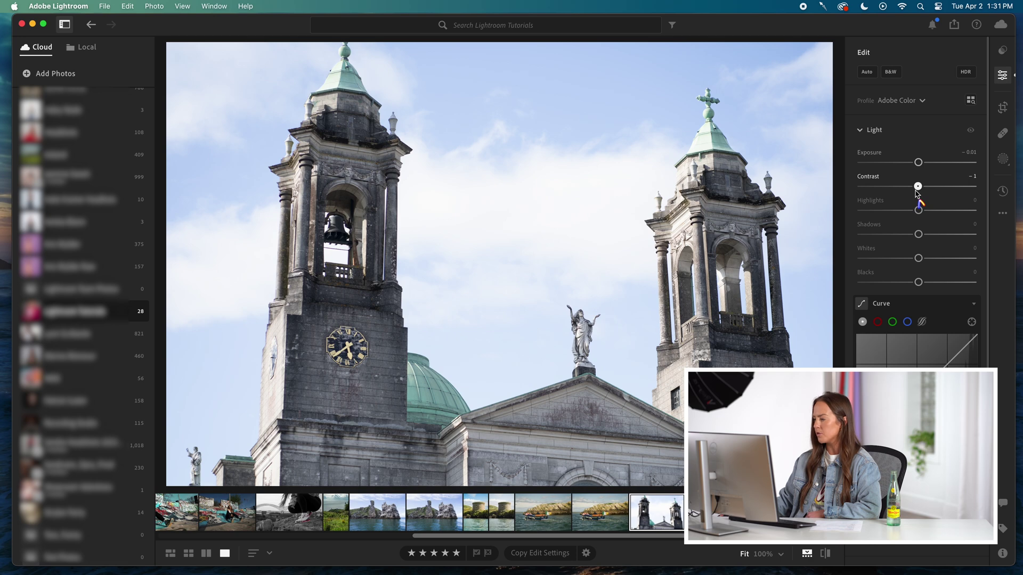
mouse_move(917, 190)
left_mouse_down()
mouse_move(827, 191)
mouse_move(909, 190)
left_mouse_up()
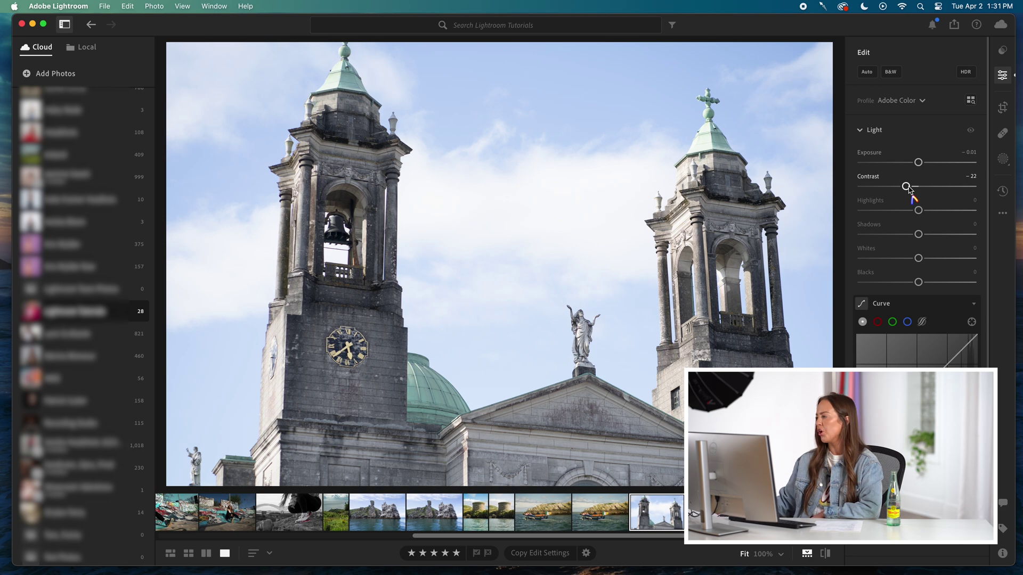
left_click_drag(908, 188, 913, 187)
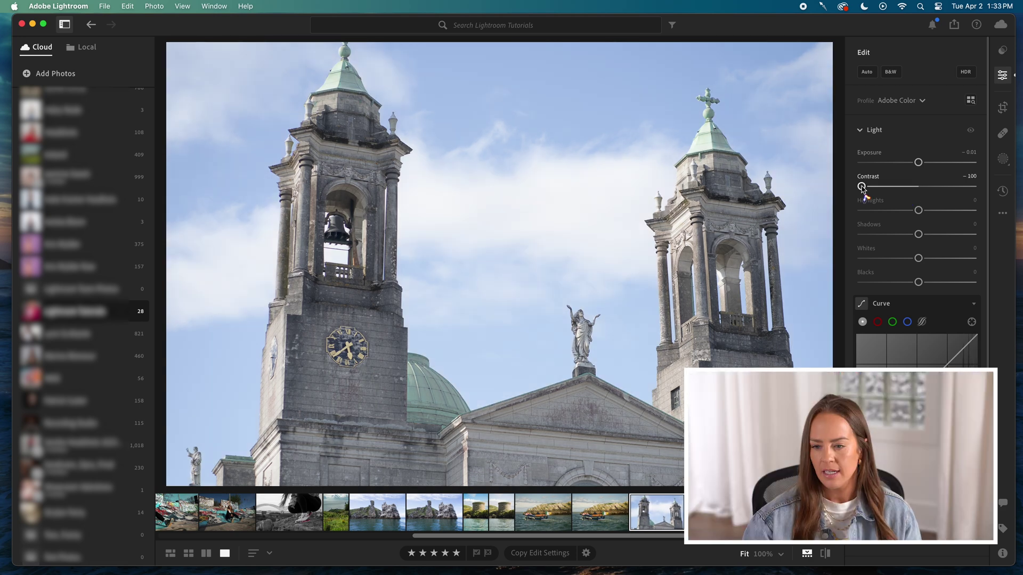
left_click_drag(861, 188, 916, 191)
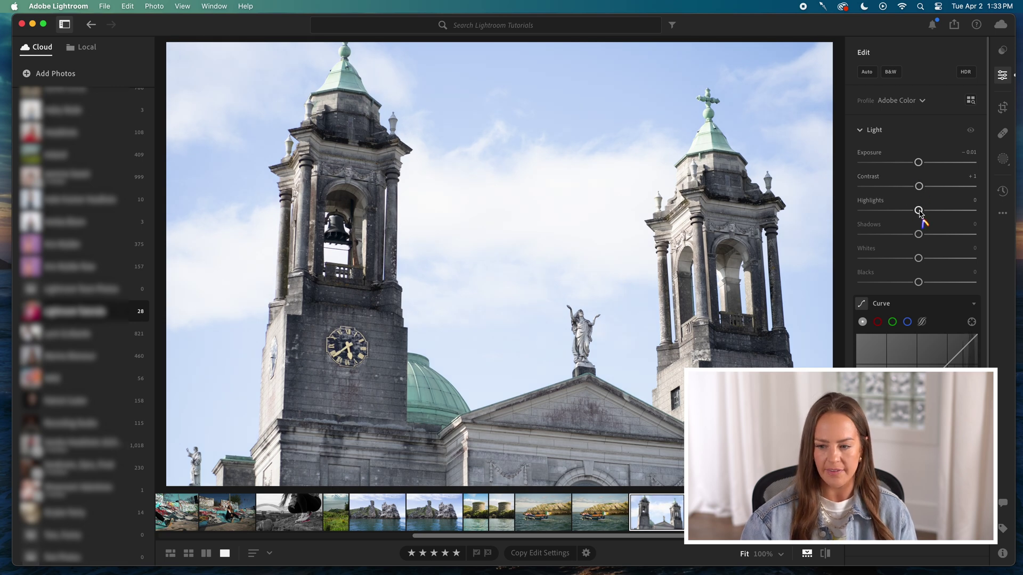
Swing Highlights between their extremes, then settle them at -47 to tame the sky
left_click_drag(919, 212, 1017, 216)
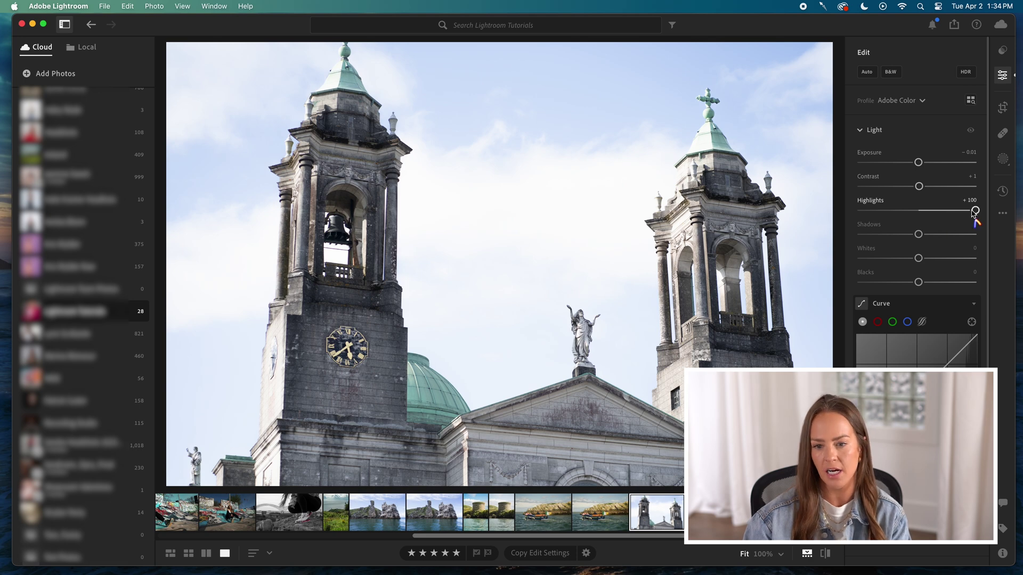
left_click_drag(974, 210, 819, 225)
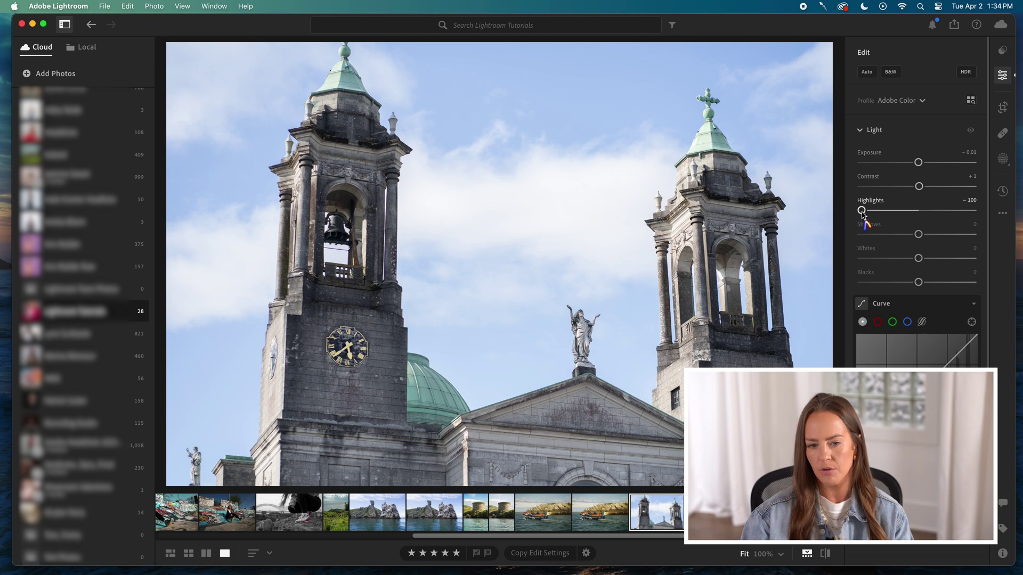
left_click_drag(862, 211, 825, 213)
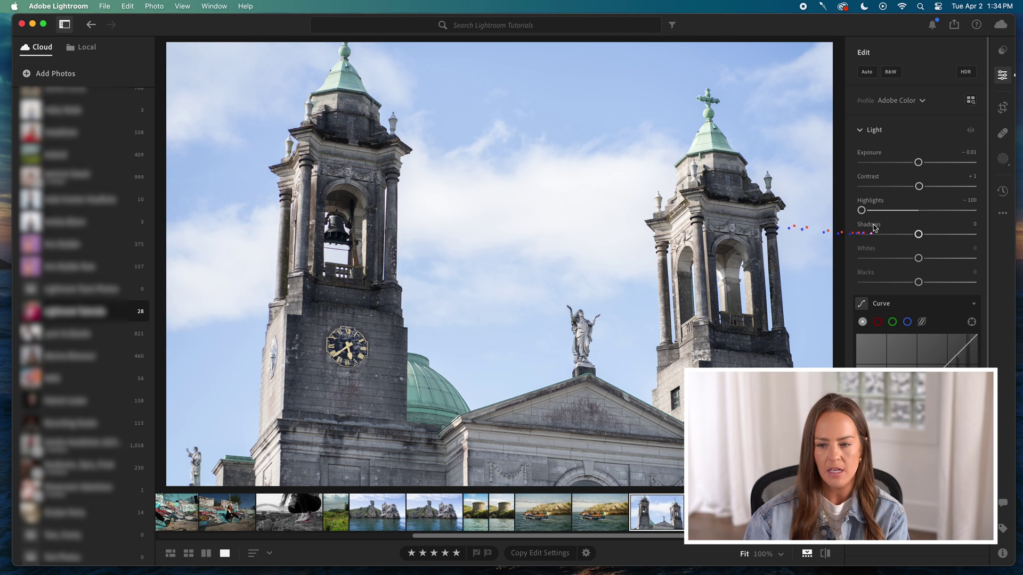
left_click_drag(861, 210, 892, 213)
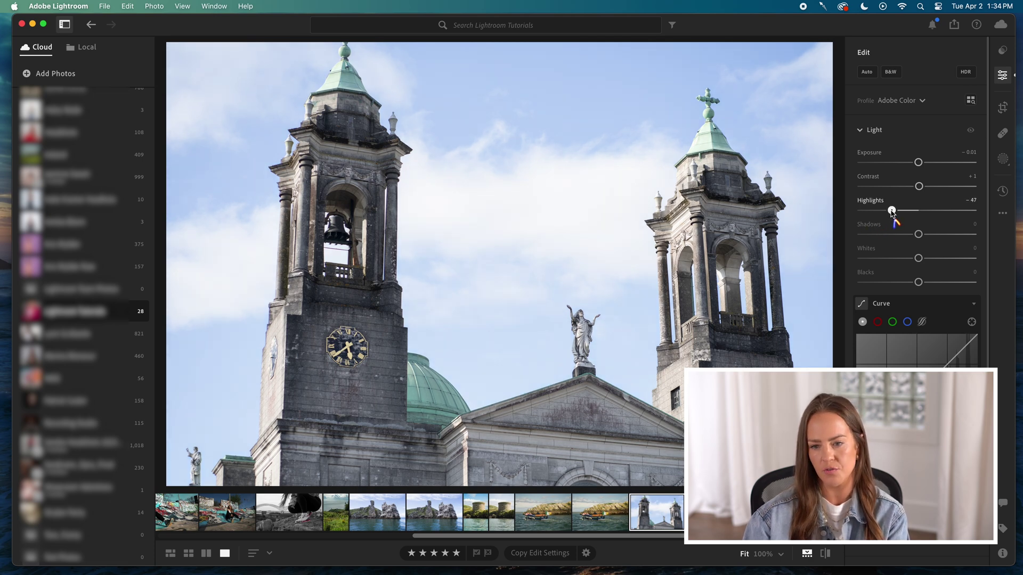
scroll(892, 234, "down", 4)
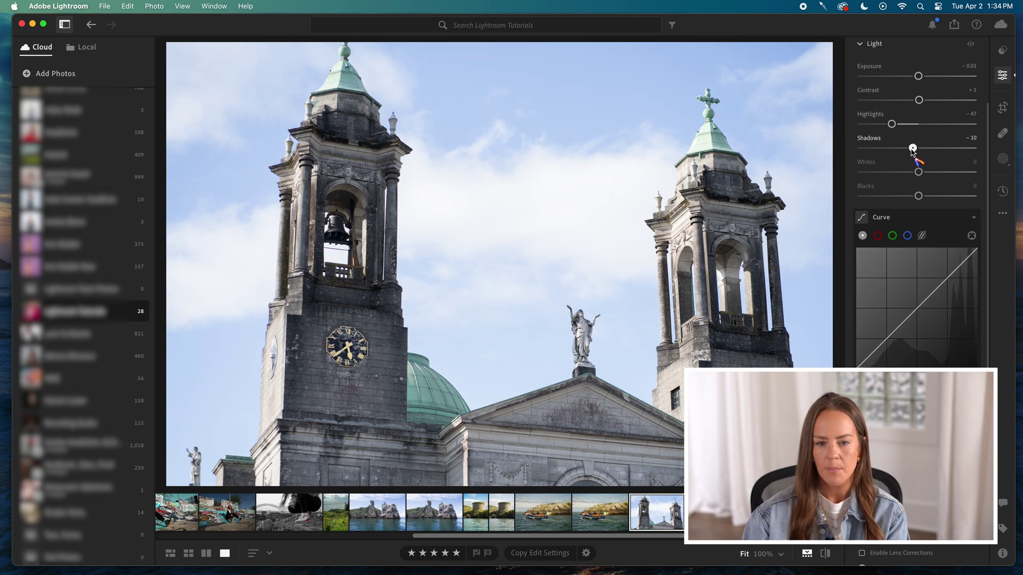
left_click(915, 147)
mouse_move(927, 152)
left_mouse_down()
mouse_move(975, 150)
mouse_move(849, 163)
mouse_move(979, 152)
mouse_move(863, 159)
mouse_move(920, 165)
left_mouse_up()
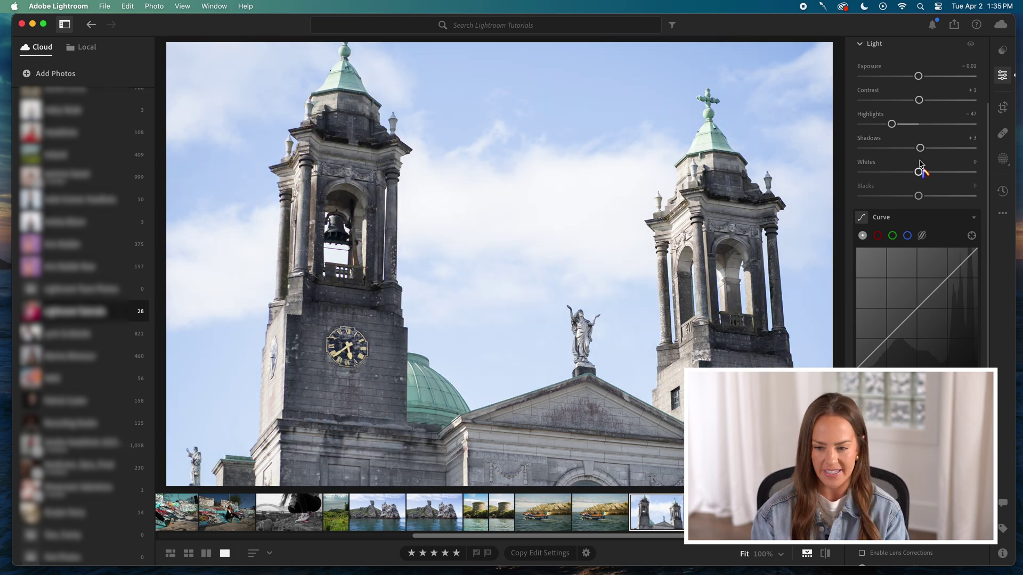
left_click_drag(920, 149, 1008, 154)
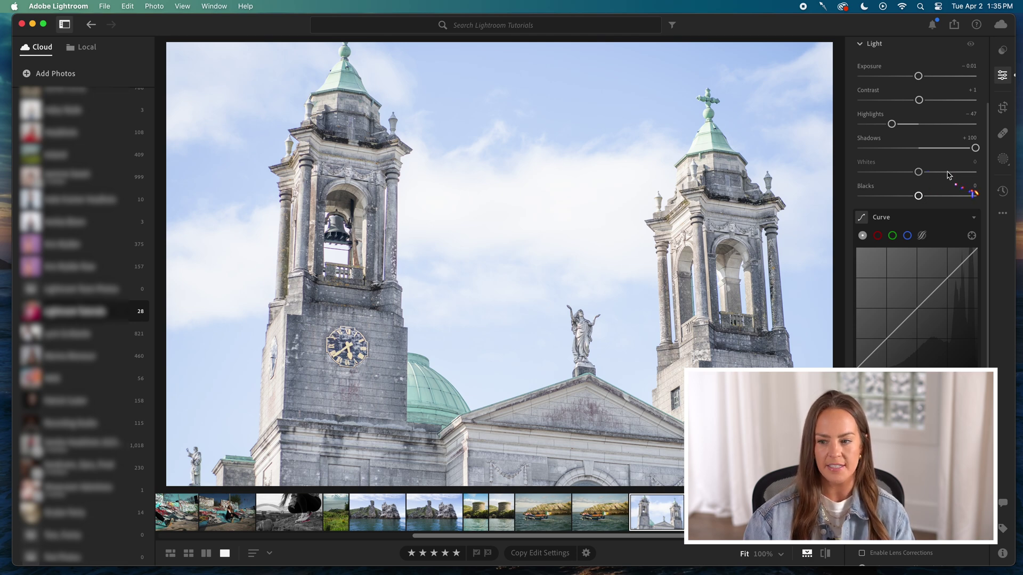
left_click_drag(976, 152, 922, 155)
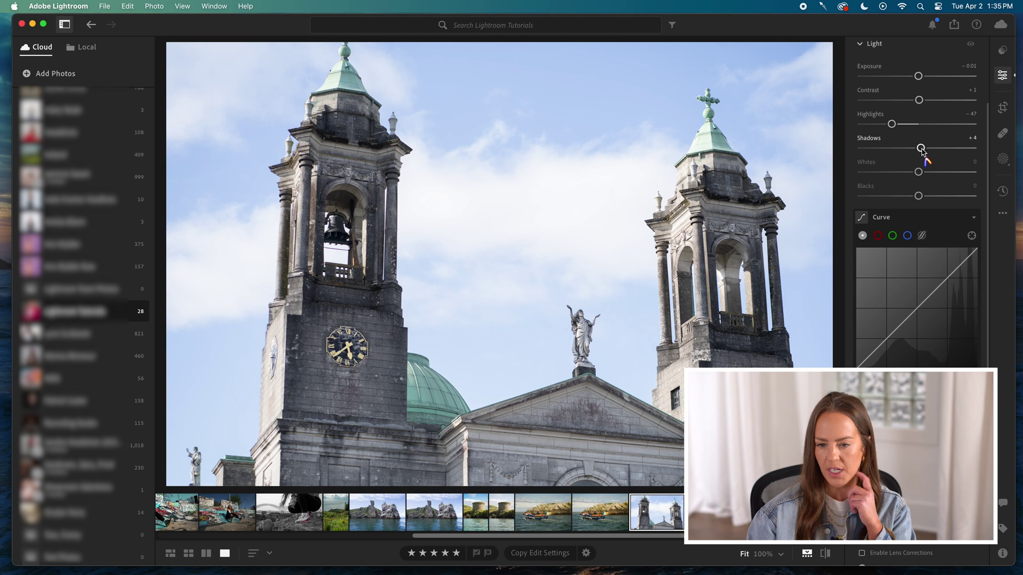
left_click_drag(921, 150, 842, 153)
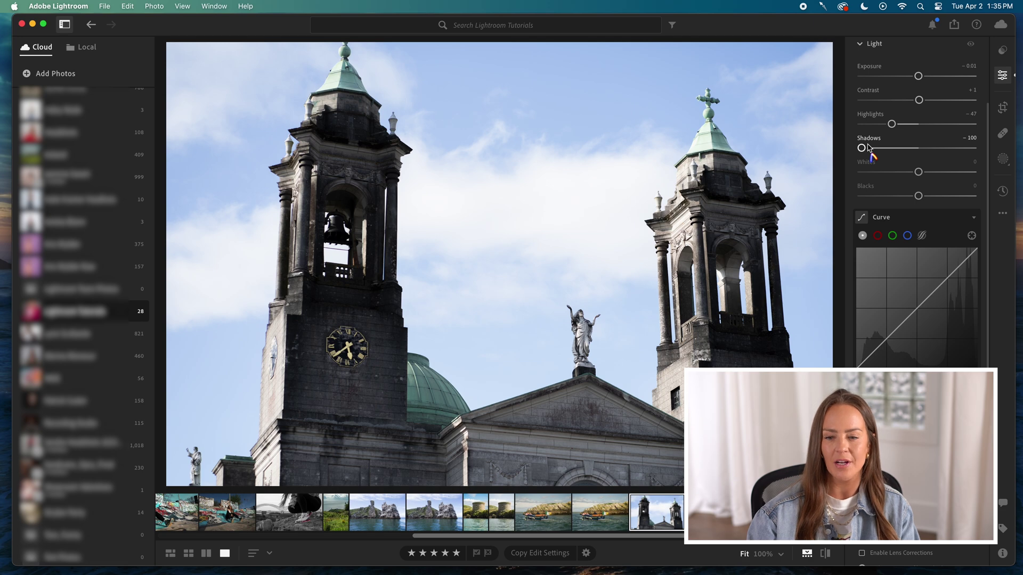
left_click_drag(868, 148, 914, 149)
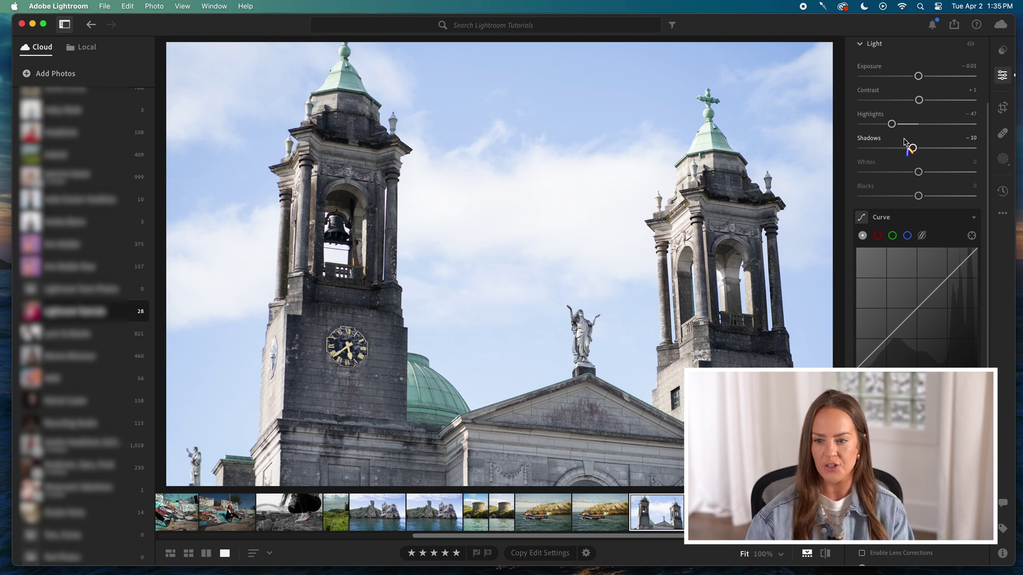
left_click_drag(912, 148, 853, 149)
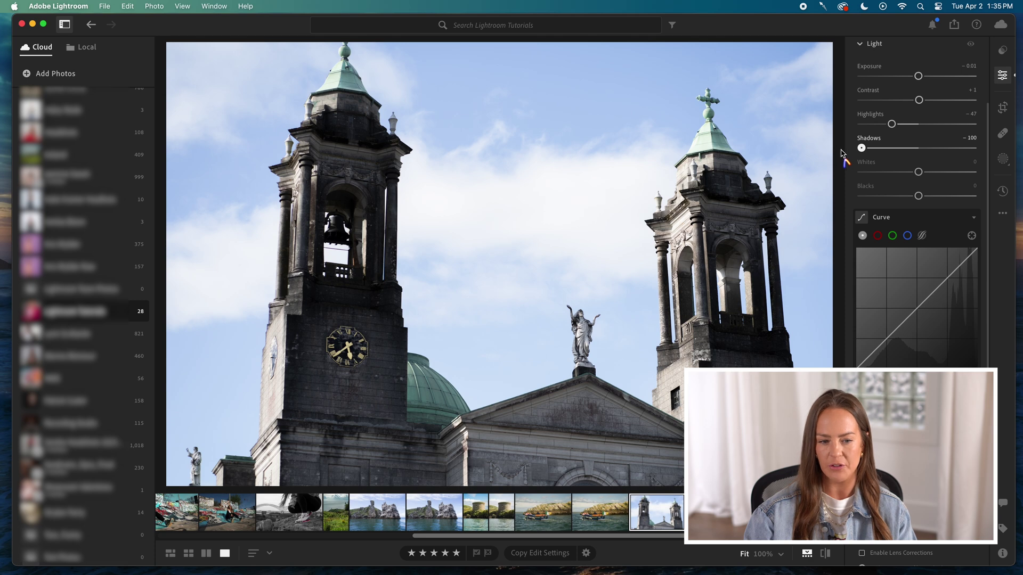
left_click_drag(861, 148, 976, 148)
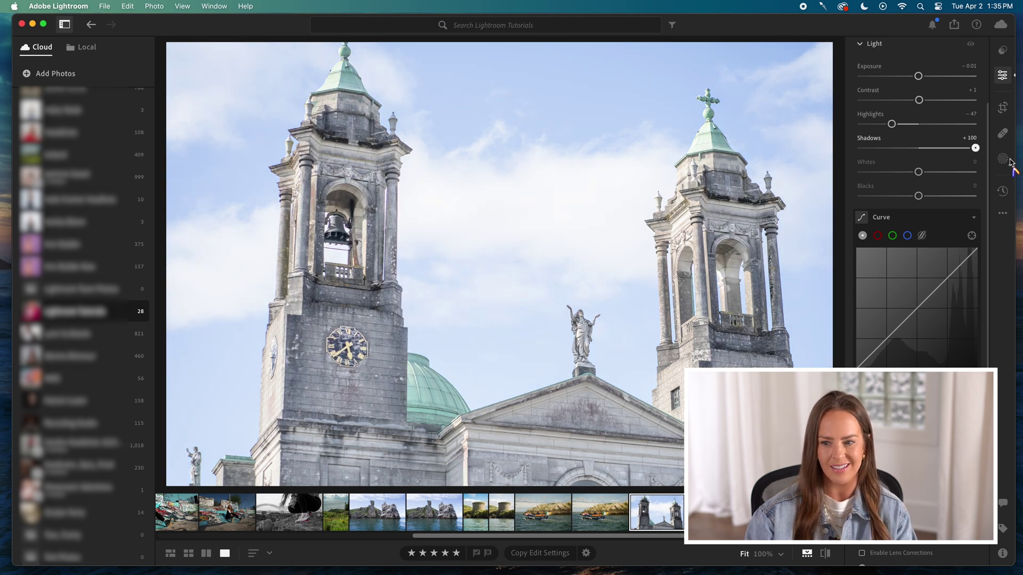
double_click(975, 148)
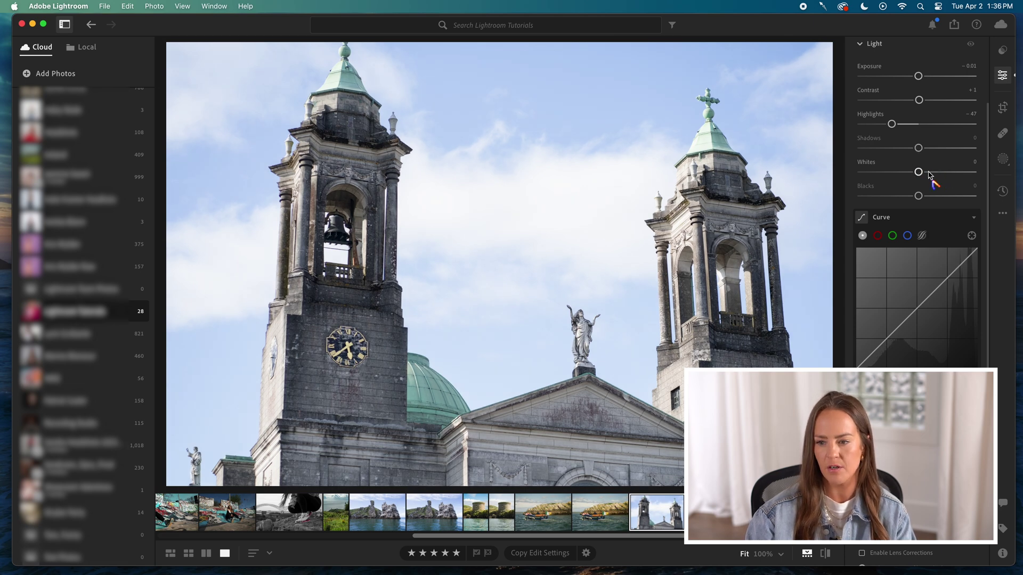
Push Whites to +100, drop them below zero, try +28, then settle at +3
left_click_drag(919, 172, 1003, 190)
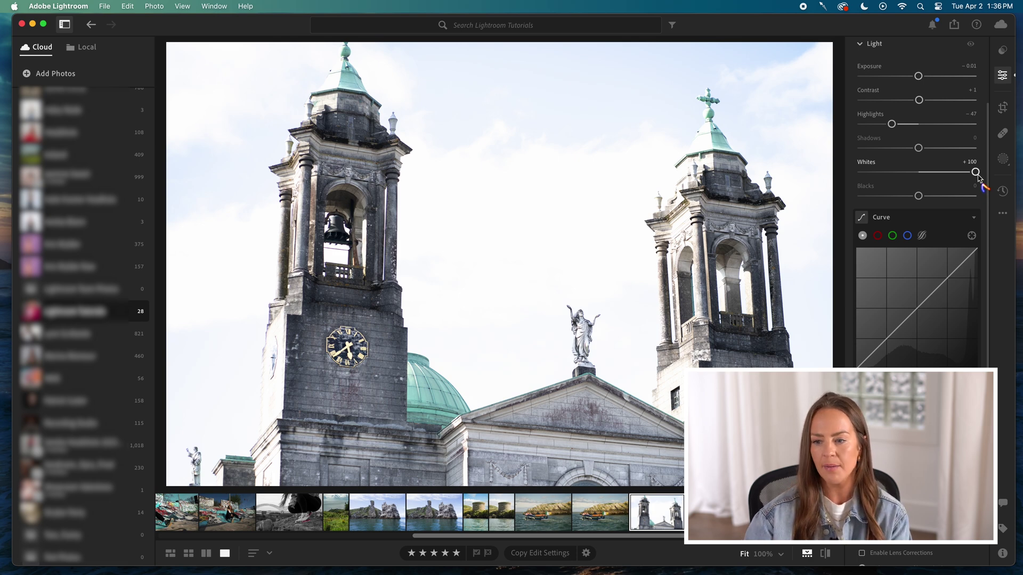
left_click_drag(978, 172, 932, 183)
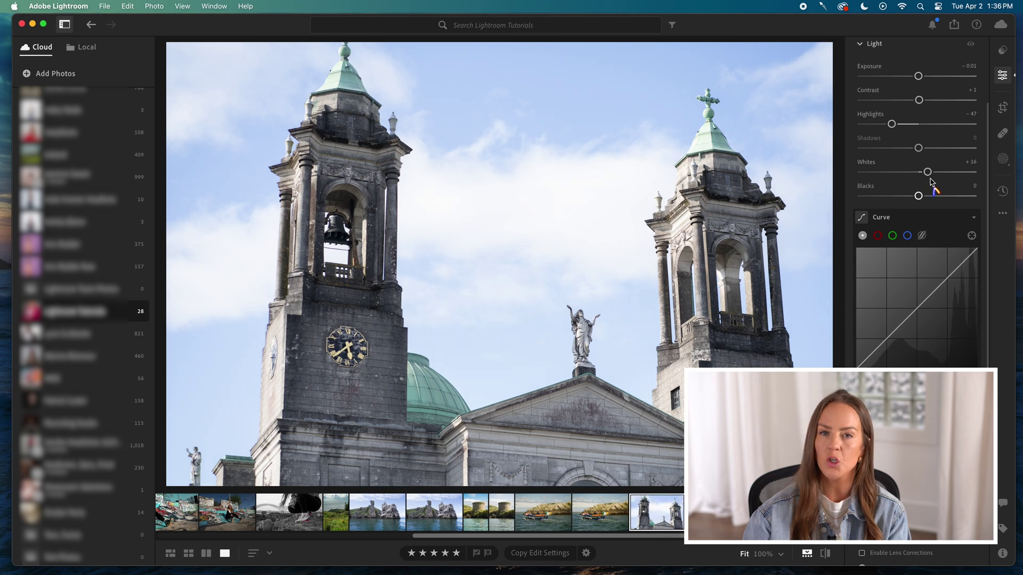
left_click_drag(928, 172, 934, 172)
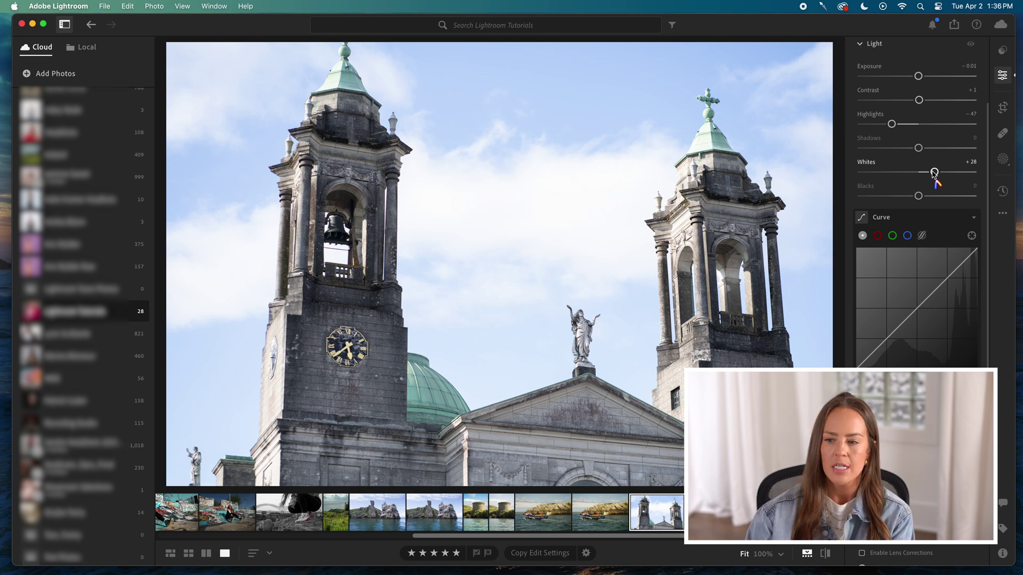
left_click_drag(934, 172, 920, 176)
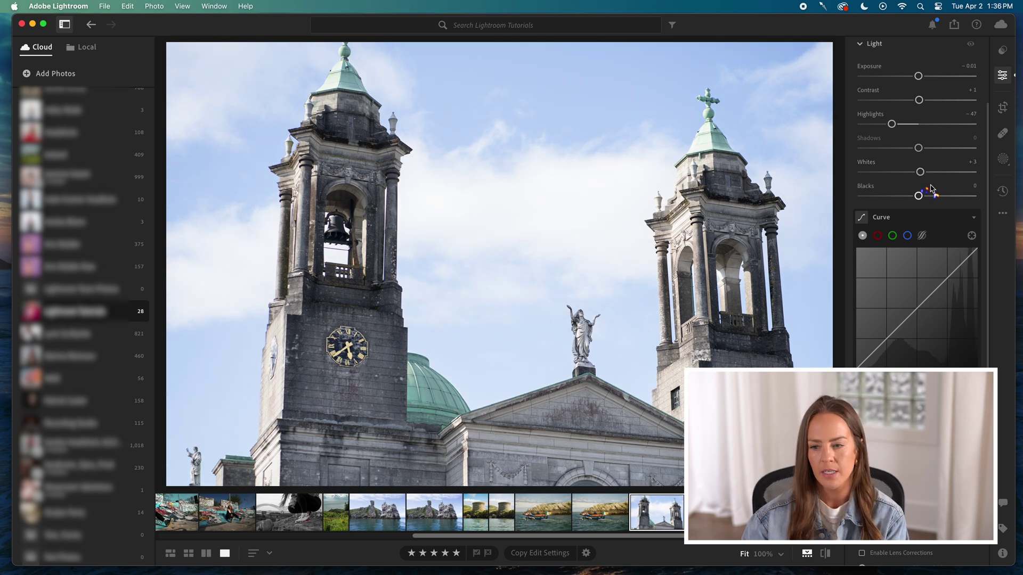
Swing Blacks and Shadows through their ranges, finishing with Blacks at +3 and Shadows at -2
mouse_move(918, 196)
left_mouse_down()
mouse_move(1022, 213)
mouse_move(920, 203)
mouse_move(922, 195)
left_mouse_up()
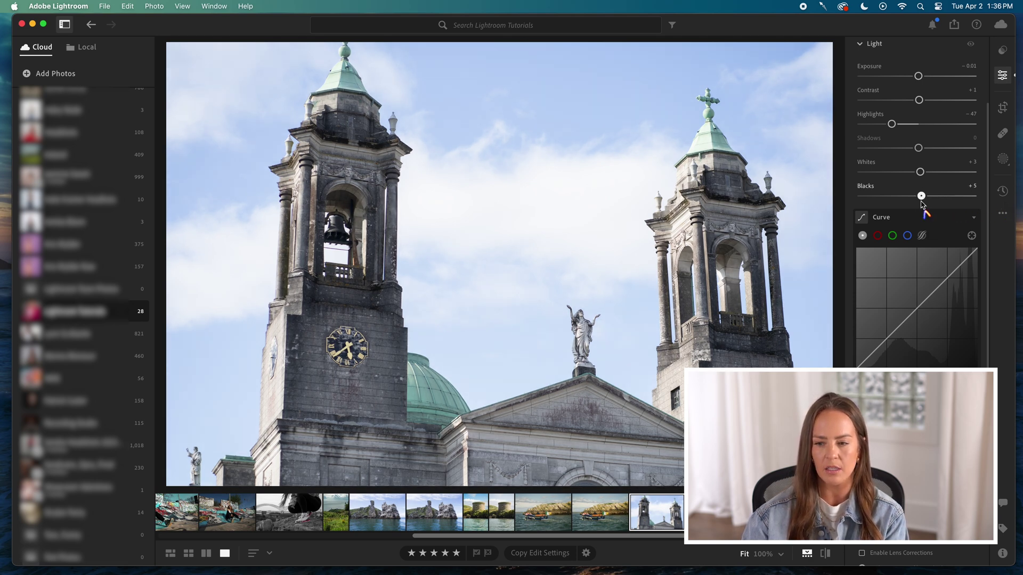
left_click_drag(918, 151, 924, 200)
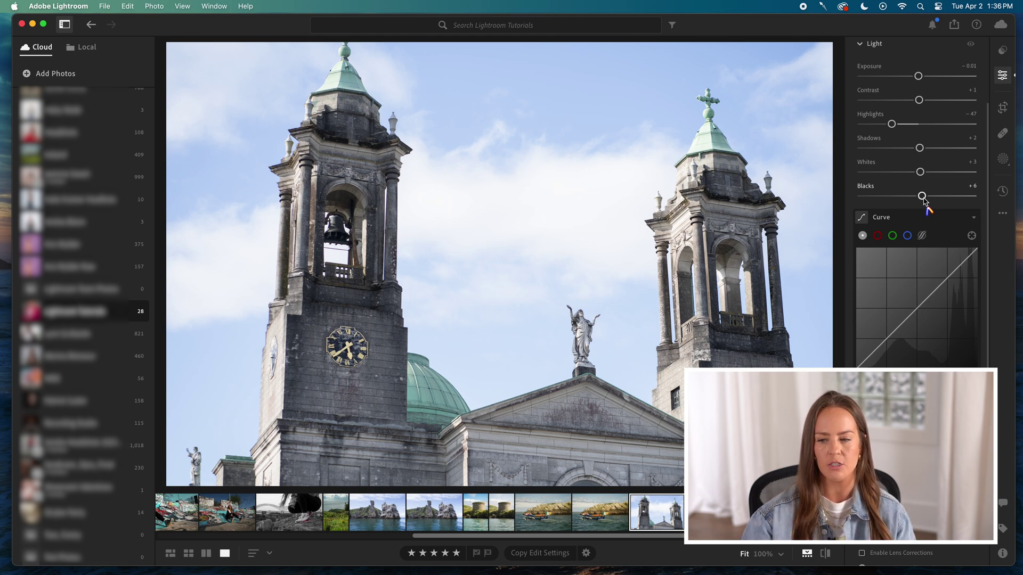
left_click_drag(924, 198, 861, 198)
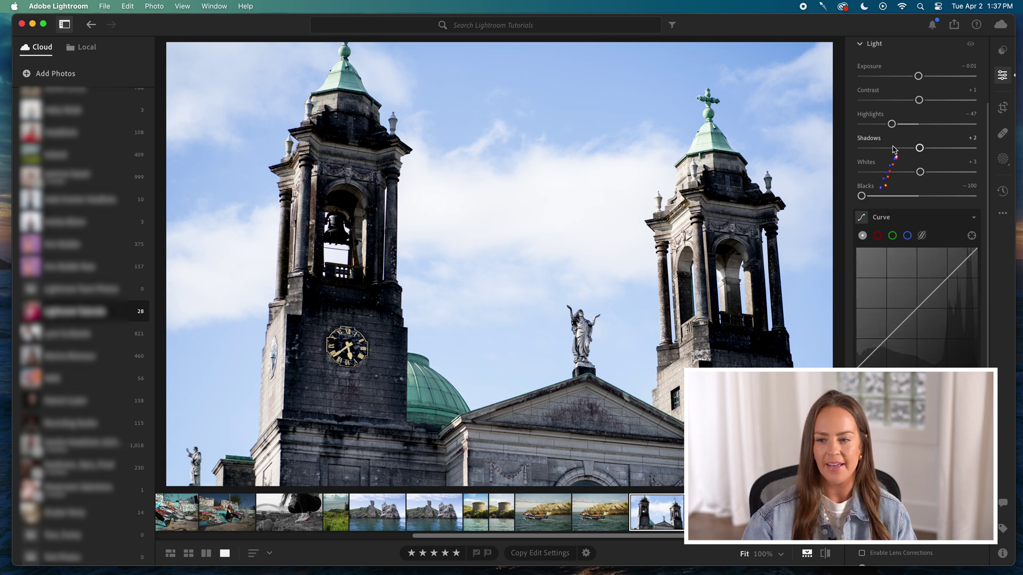
mouse_move(919, 148)
left_mouse_down()
mouse_move(862, 148)
mouse_move(916, 149)
left_mouse_up()
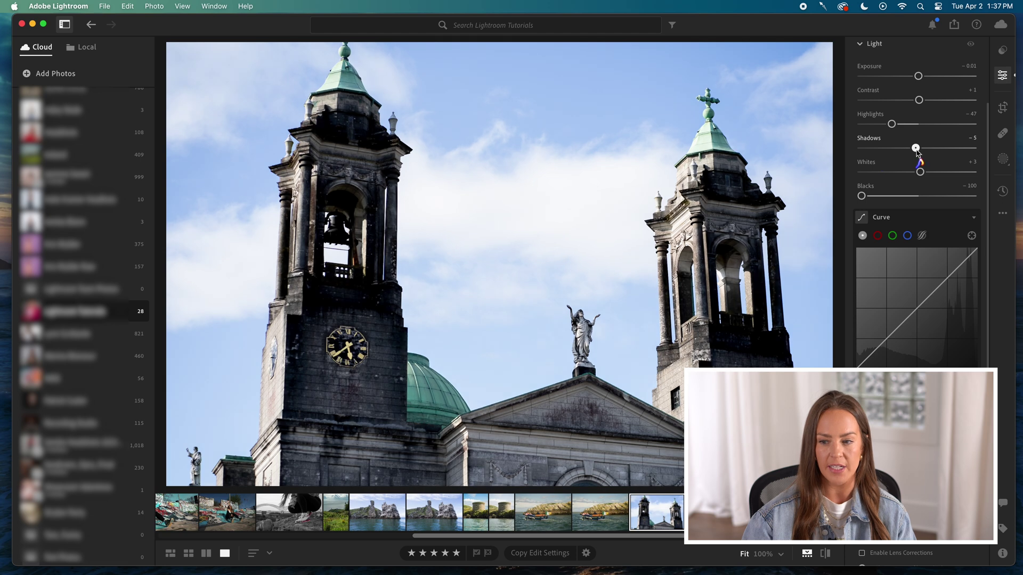
left_click_drag(861, 196, 920, 197)
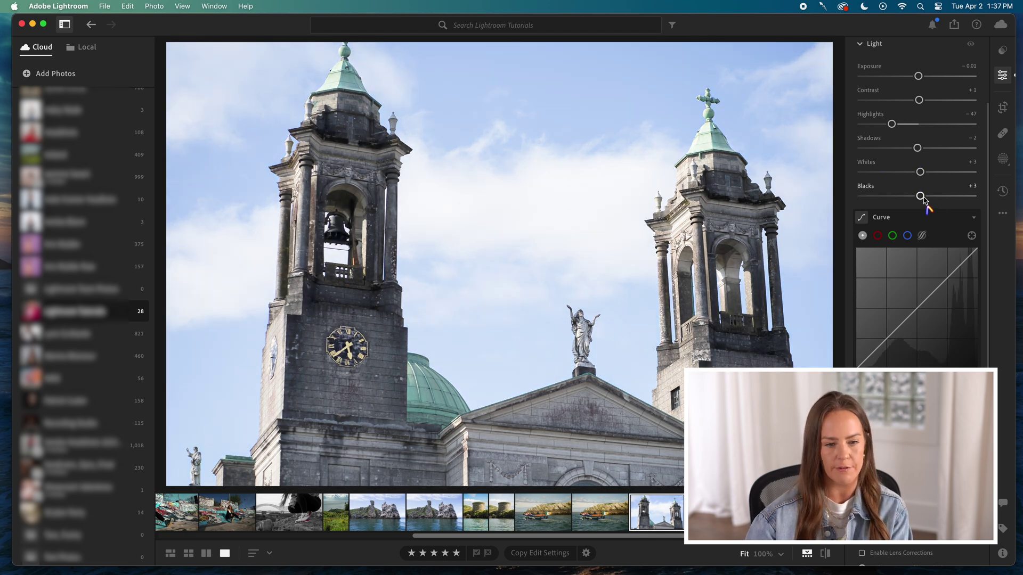